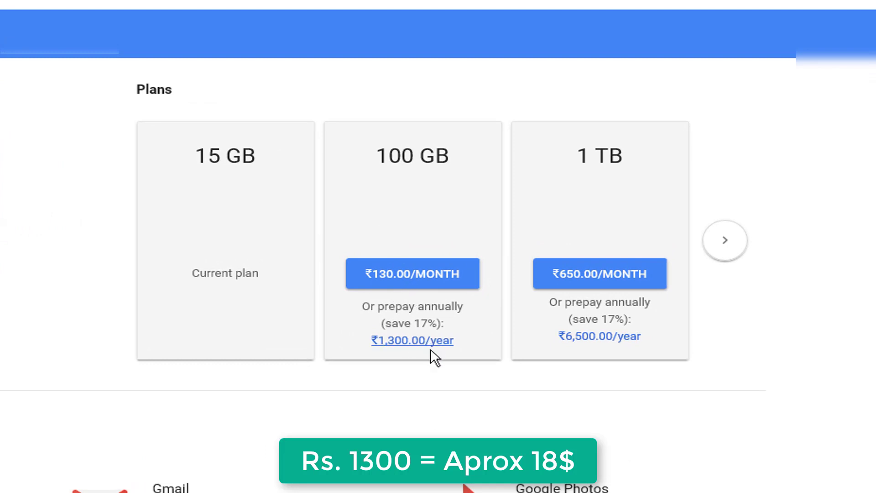
Choose the 100 GB plan at ₹1,300.00/year to reach the payment method choices
{"action": "left_click", "coordinate": [410, 341]}
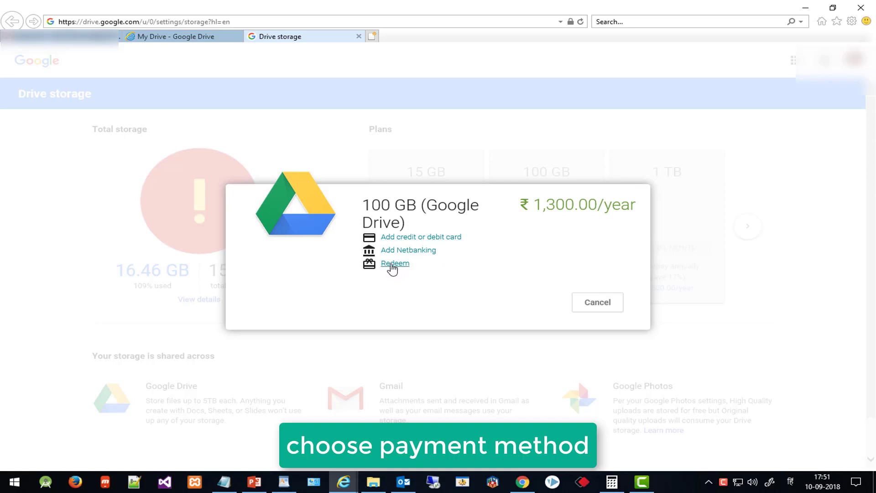
Add a new credit or debit card, entering the card number, expiry and security code
{"action": "left_click", "coordinate": [419, 239]}
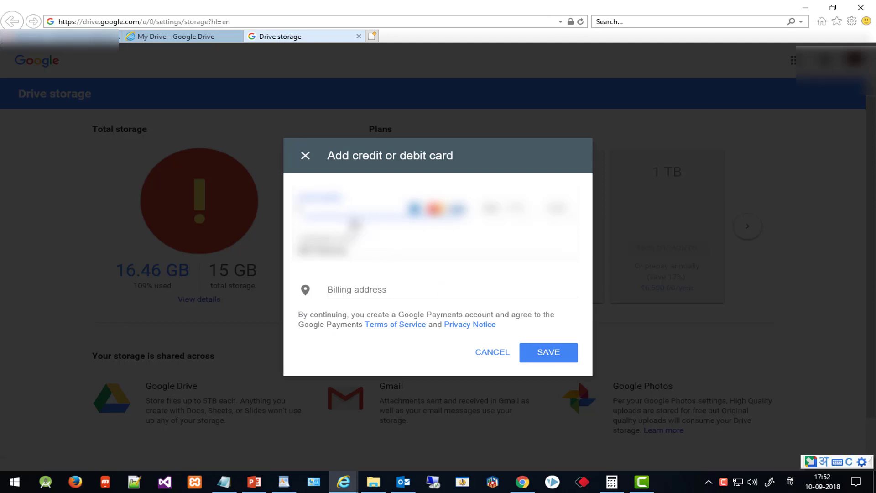
{"action": "type", "text": "46"}
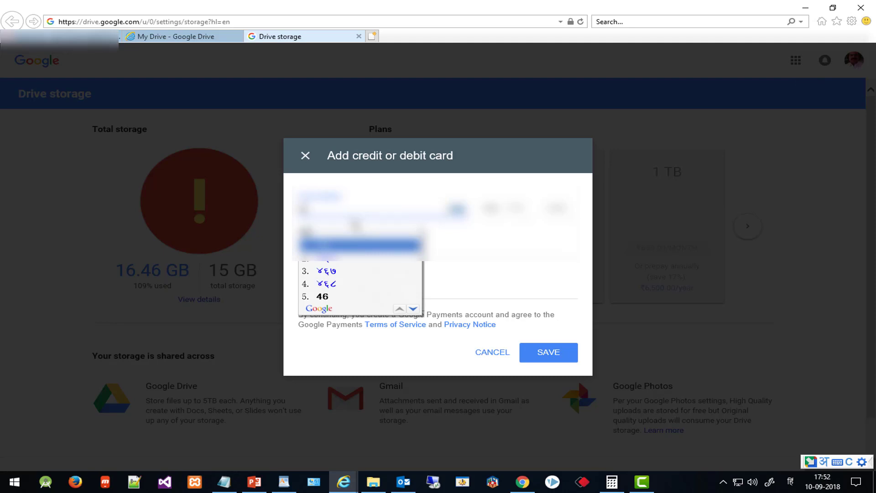
{"action": "type", "text": "**"}
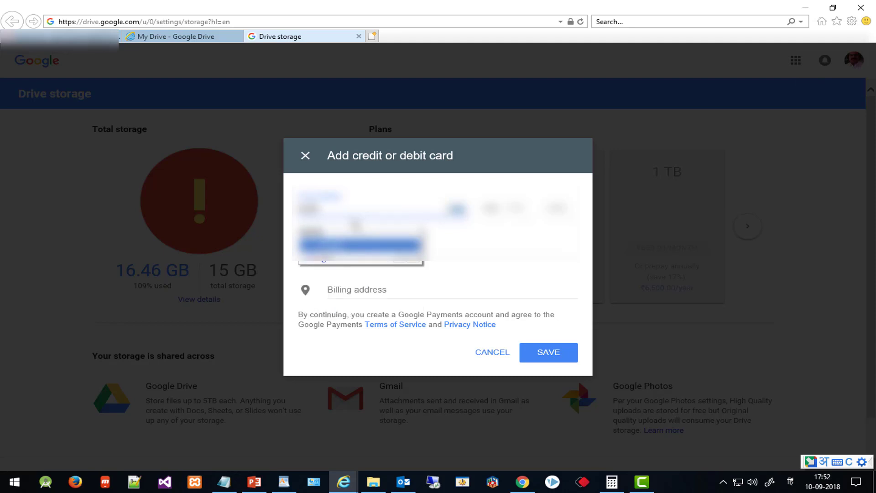
{"action": "left_click", "coordinate": [791, 482]}
{"action": "left_click", "coordinate": [776, 391]}
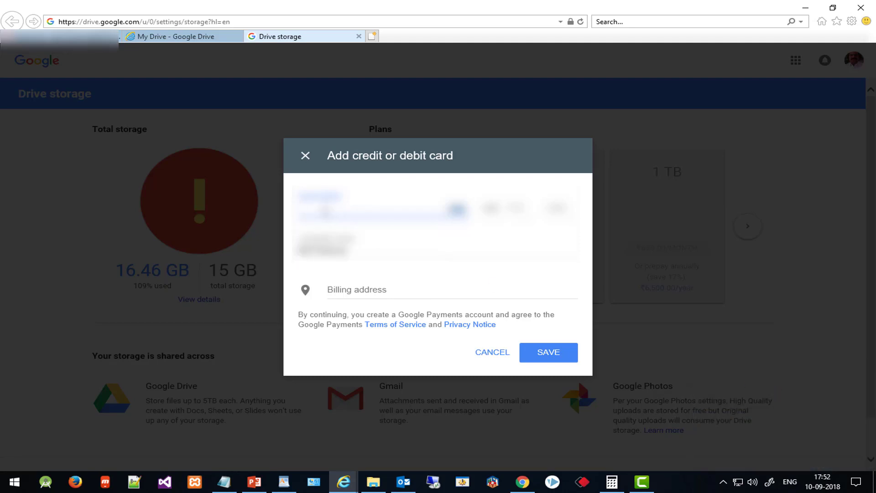
{"action": "type", "text": "***********"}
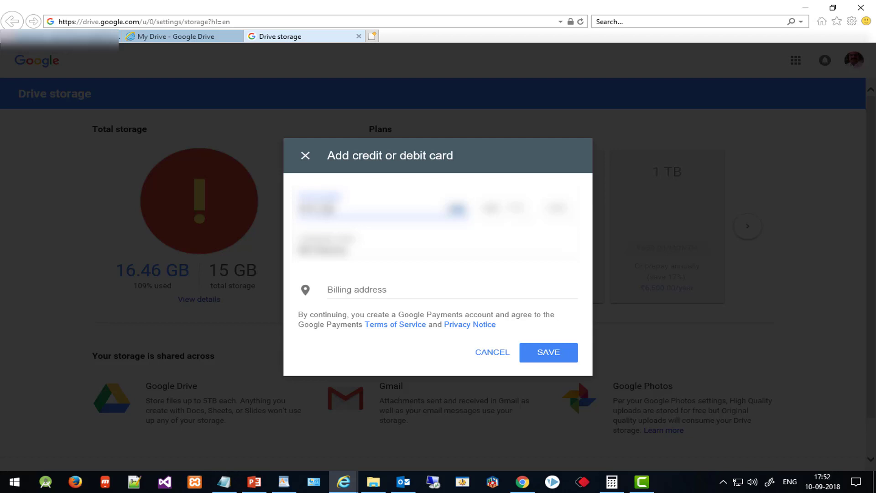
{"action": "type", "text": "****"}
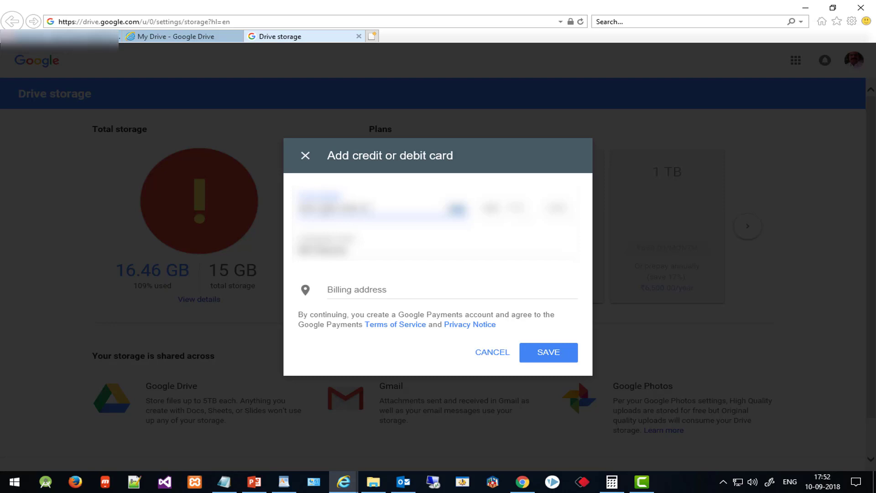
{"action": "type", "text": "**"}
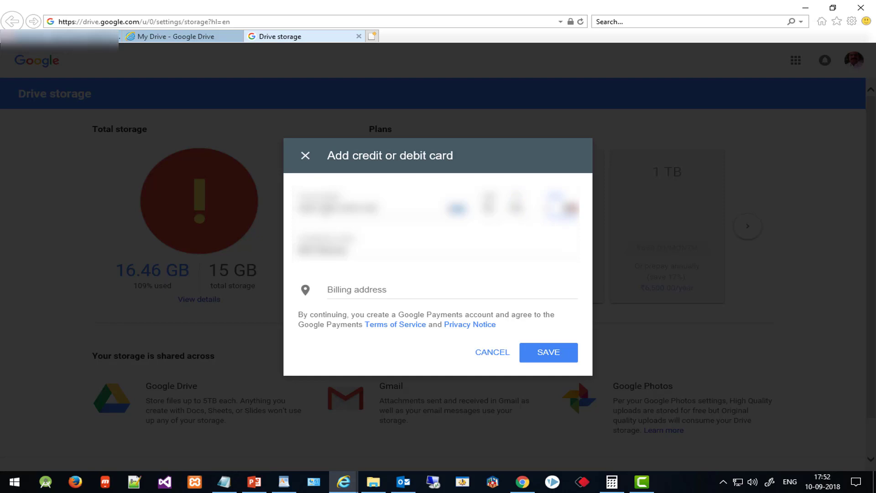
{"action": "type", "text": "***"}
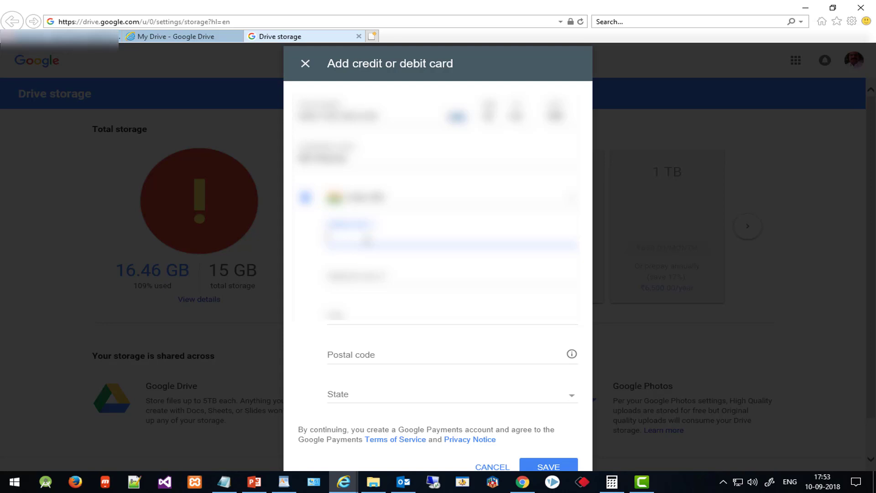
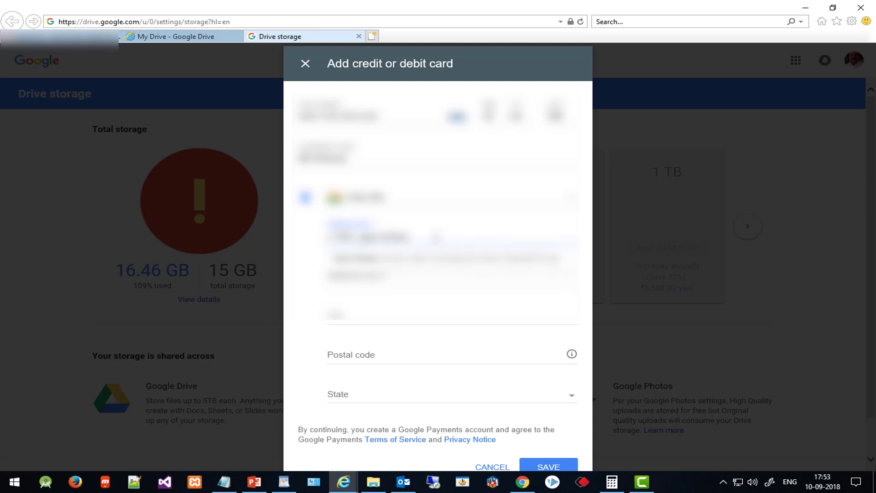
Fill in the card's billing street address lines and the city name
{"action": "left_click", "coordinate": [413, 302]}
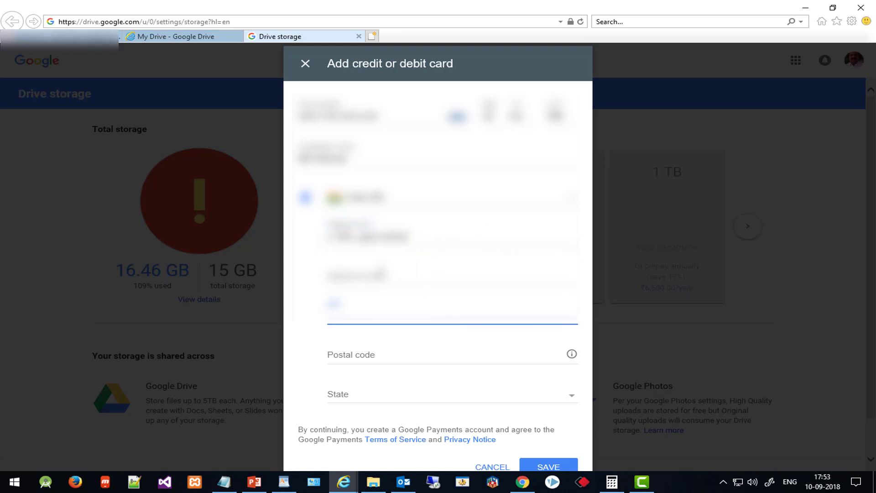
{"action": "left_click", "coordinate": [378, 273]}
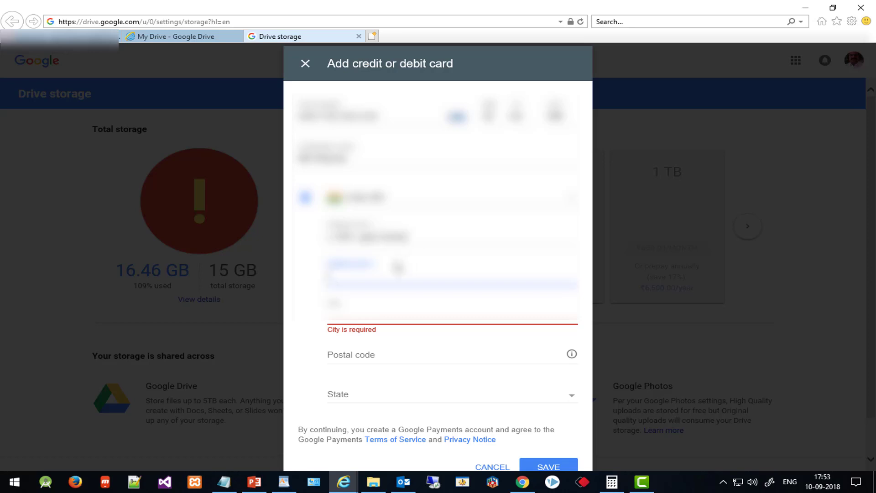
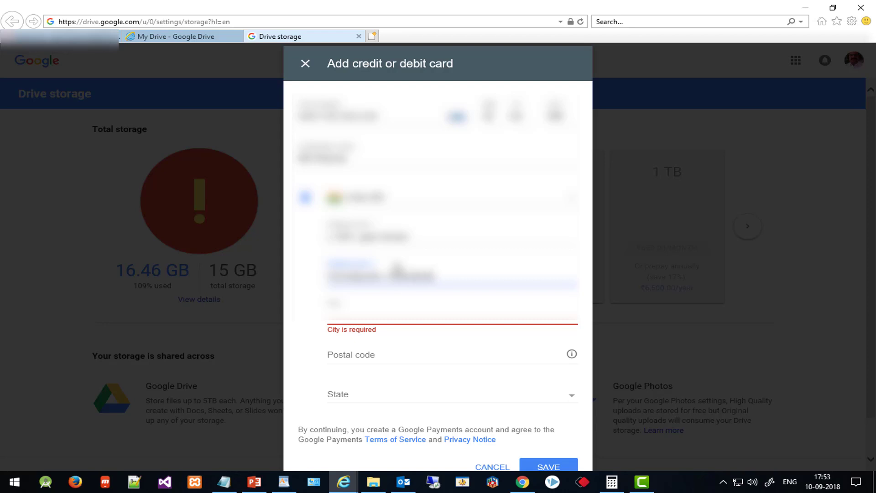
{"action": "left_click", "coordinate": [369, 236]}
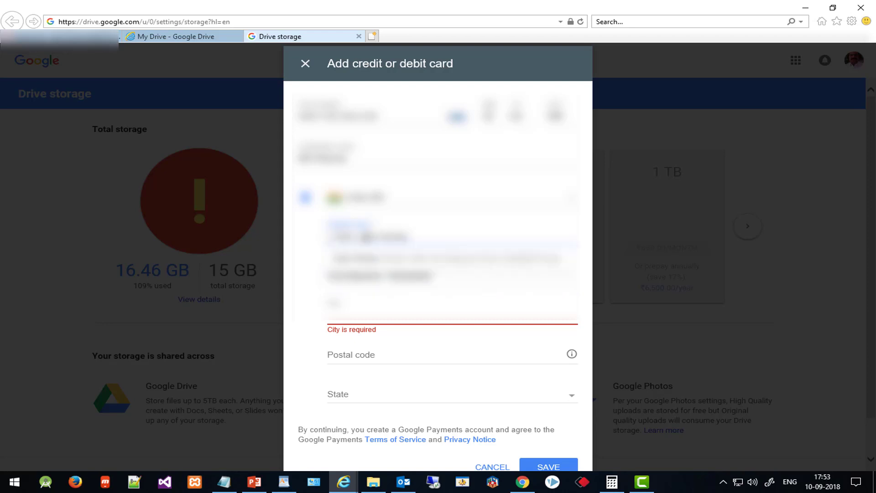
{"action": "left_click", "coordinate": [419, 301]}
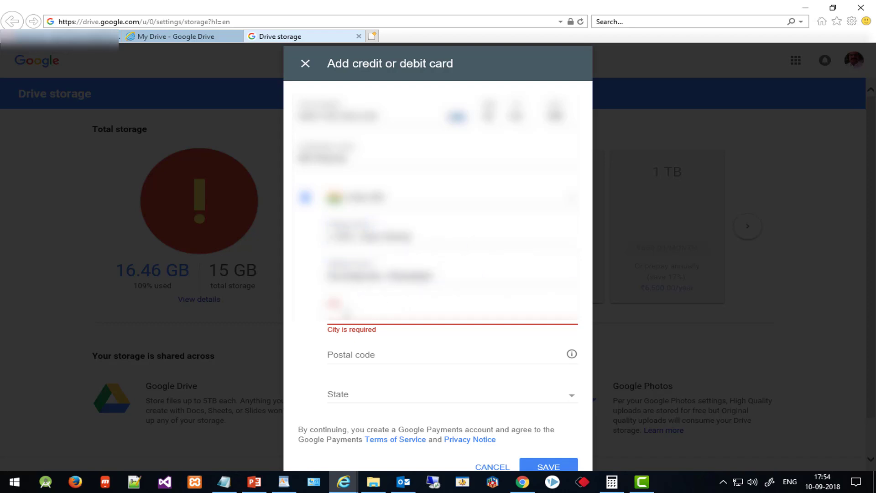
{"action": "type", "text": "Chakan"}
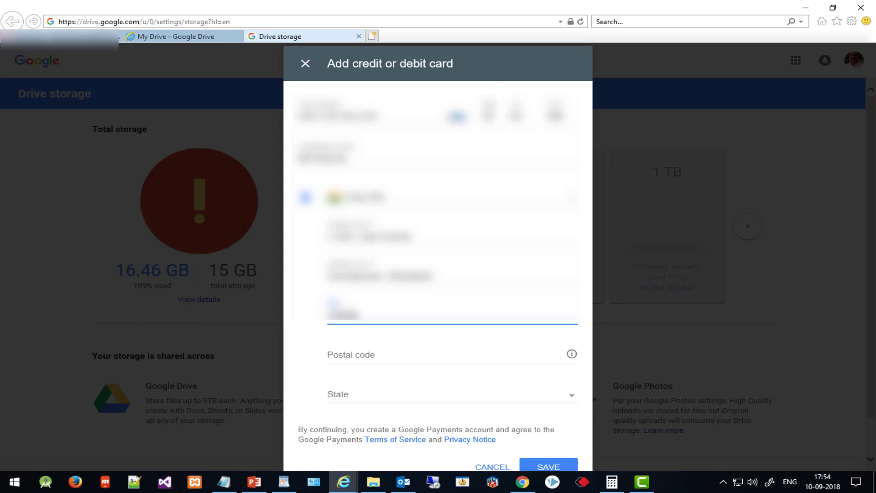
Enter the billing postal code, correcting a mistyped digit, and select Uttar Pradesh as state
{"action": "left_click", "coordinate": [356, 359]}
{"action": "type", "text": "20100"}
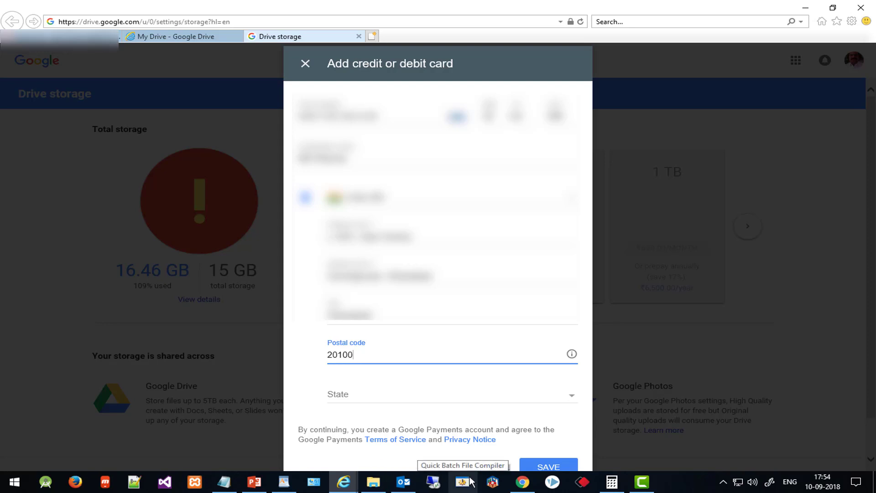
{"action": "key", "text": "BackSpace"}
{"action": "type", "text": "13"}
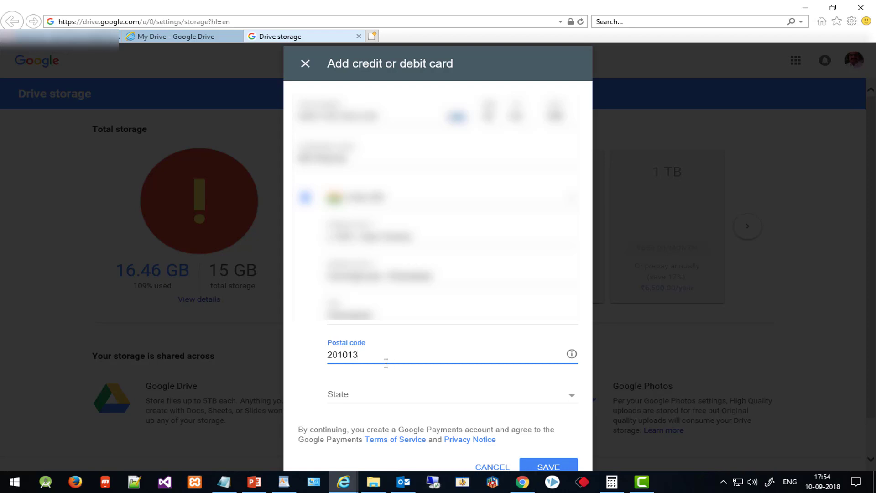
{"action": "left_click", "coordinate": [363, 396]}
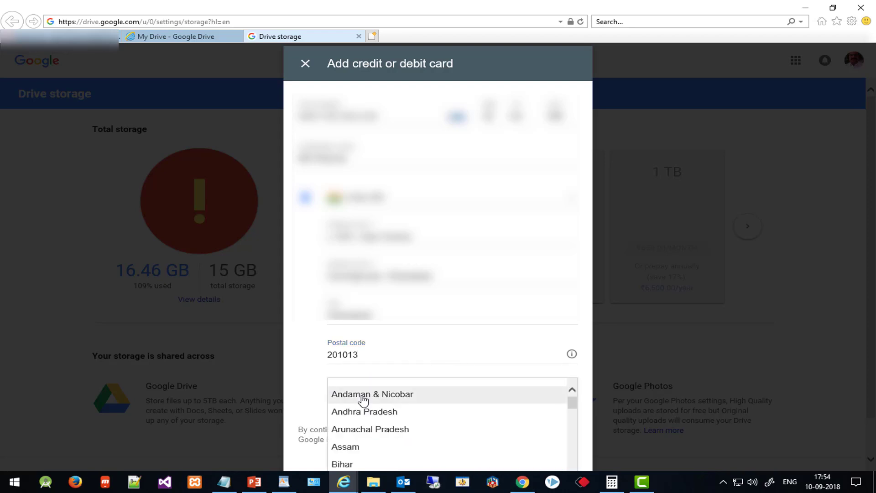
{"action": "scroll", "coordinate": [363, 400], "scroll_direction": "down", "scroll_amount": 10}
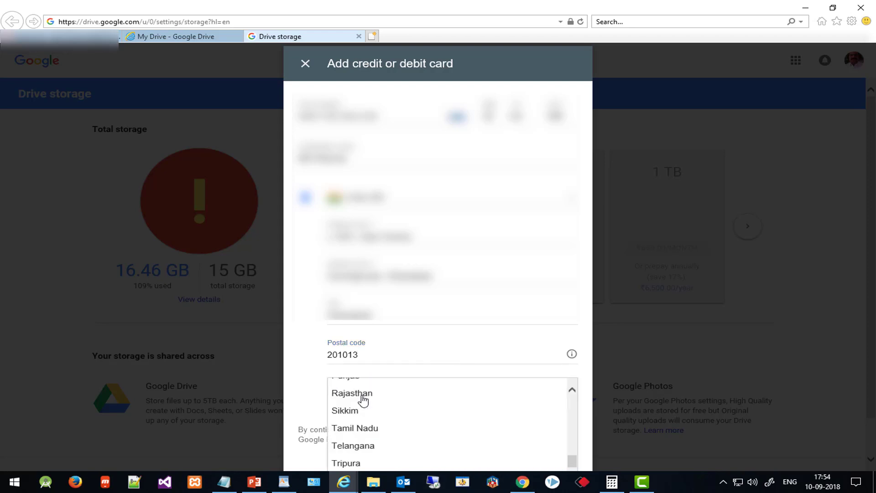
{"action": "scroll", "coordinate": [363, 401], "scroll_direction": "down", "scroll_amount": 2}
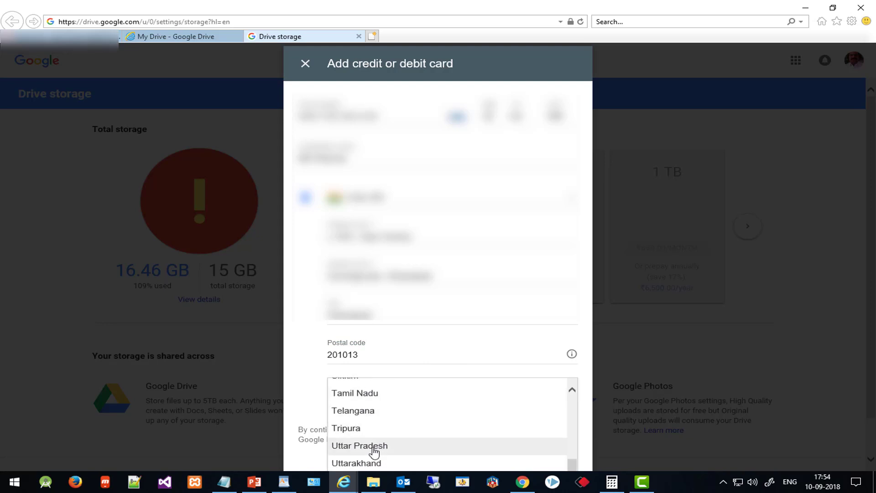
{"action": "left_click", "coordinate": [375, 446]}
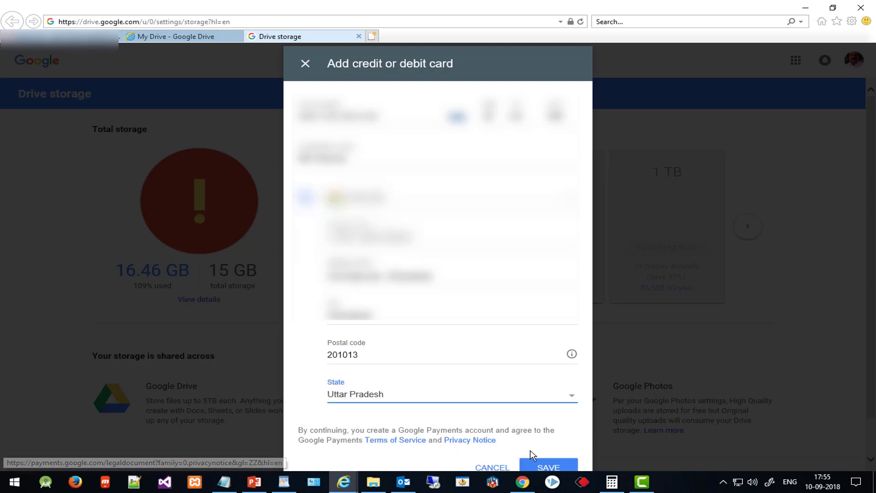
Save the new card and subscribe to the 100 GB plan at ₹1,300.00/year
{"action": "left_click", "coordinate": [551, 467]}
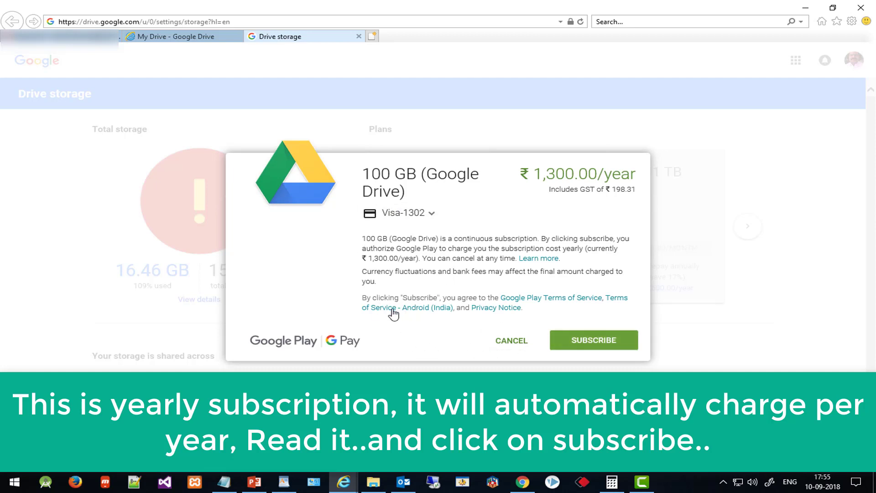
{"action": "left_click", "coordinate": [584, 342]}
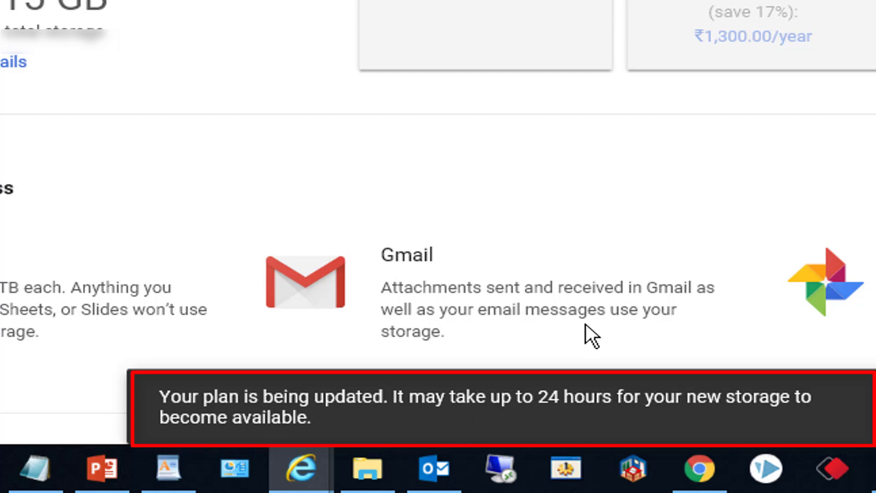
Open the Google Play receipt email in Gmail and read through the 100 GB subscription details
{"action": "scroll", "coordinate": [709, 120], "scroll_direction": "down", "scroll_amount": 2}
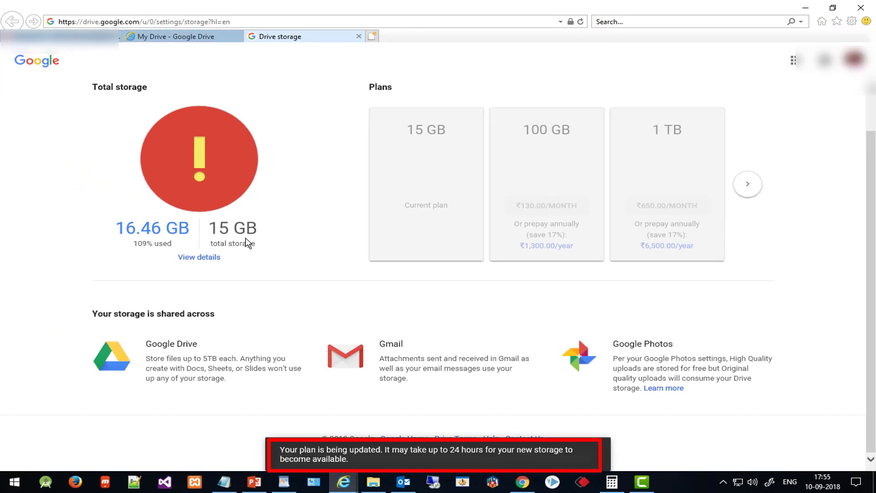
{"action": "scroll", "coordinate": [504, 340], "scroll_direction": "up", "scroll_amount": 1}
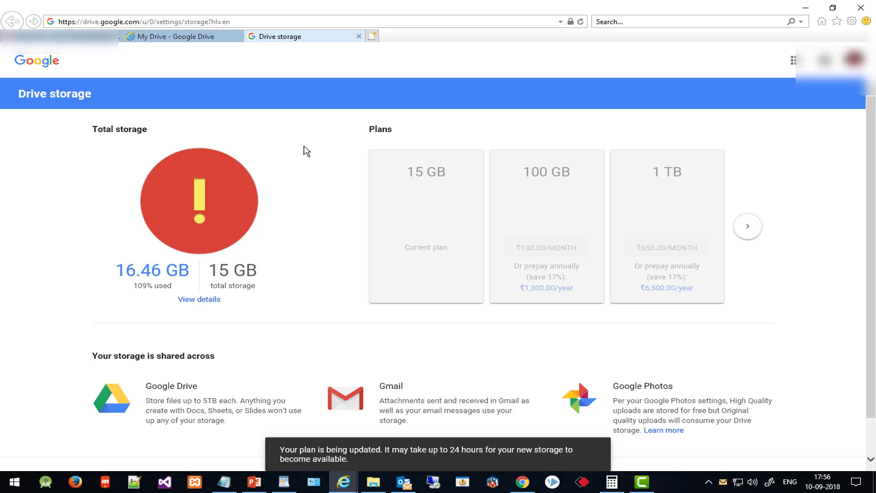
{"action": "left_click", "coordinate": [86, 39]}
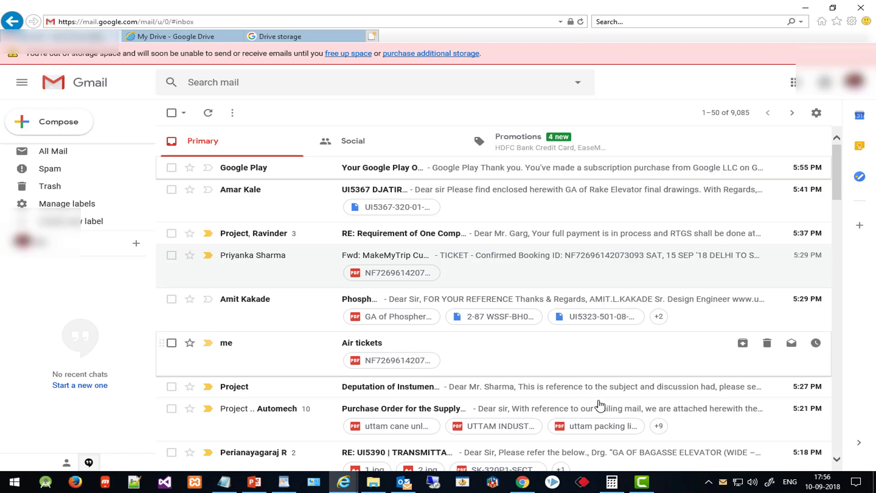
{"action": "left_click", "coordinate": [373, 173]}
{"action": "scroll", "coordinate": [390, 322], "scroll_direction": "down", "scroll_amount": 3}
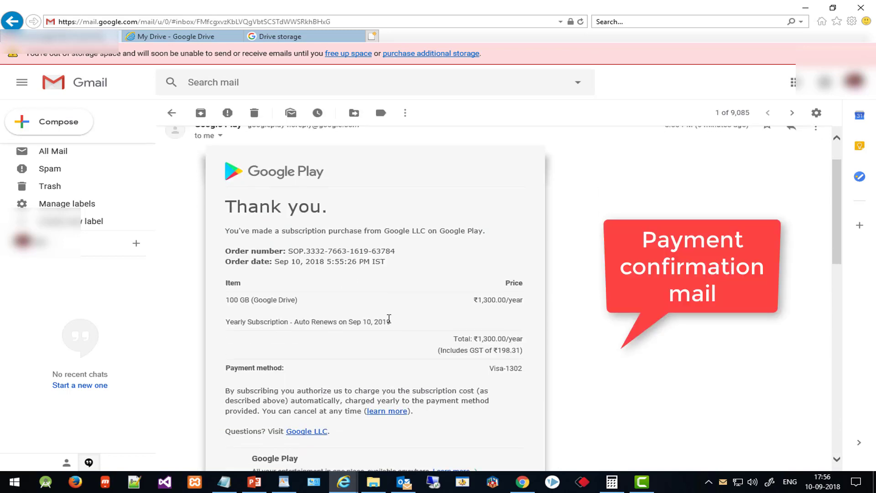
{"action": "scroll", "coordinate": [425, 308], "scroll_direction": "down", "scroll_amount": 2}
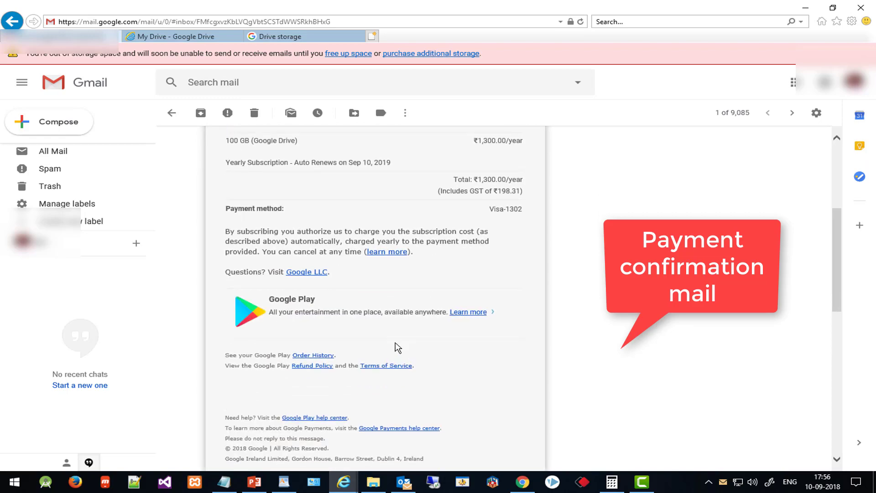
{"action": "scroll", "coordinate": [392, 348], "scroll_direction": "up", "scroll_amount": 2}
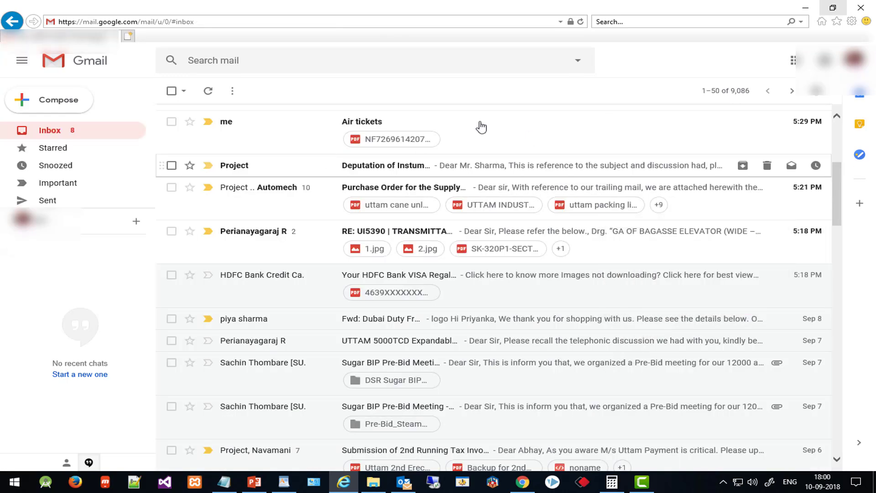
Highlight the inbox footer reading 16.47 GB (16%) of 100 GB used
{"action": "scroll", "coordinate": [248, 236], "scroll_direction": "down", "scroll_amount": 15}
{"action": "scroll", "coordinate": [188, 380], "scroll_direction": "down", "scroll_amount": 8}
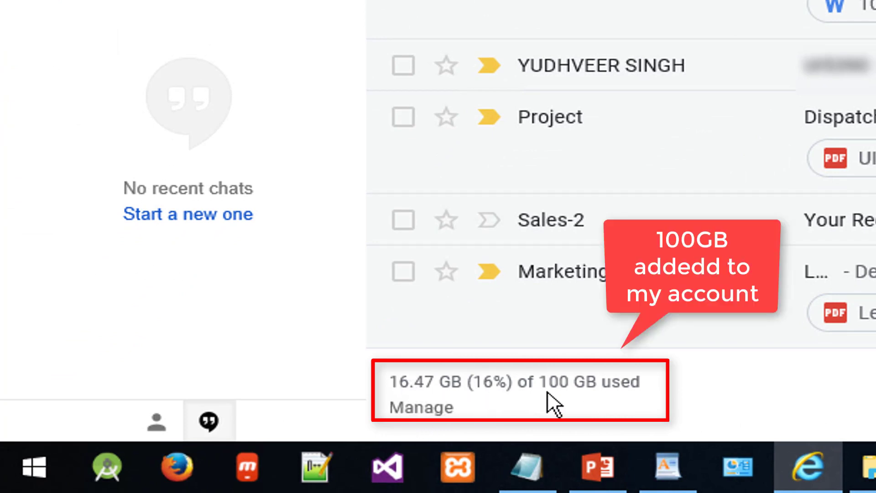
{"action": "left_click_drag", "start_coordinate": [521, 383], "coordinate": [635, 388]}
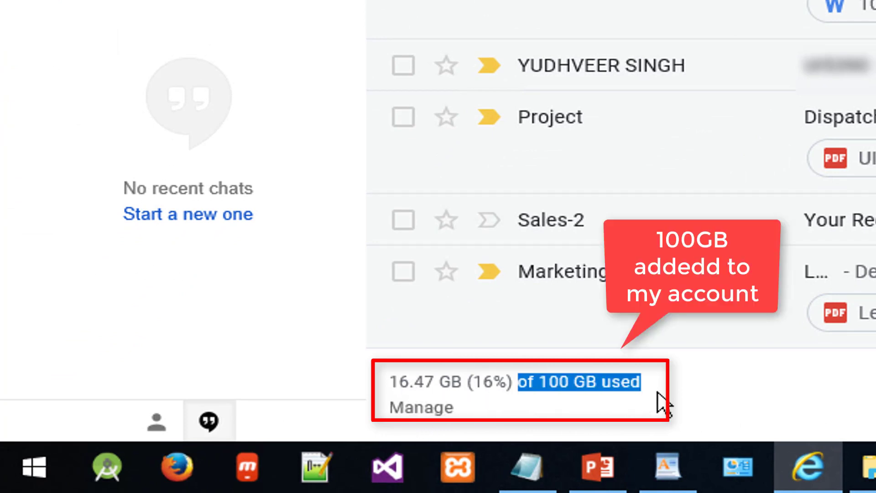